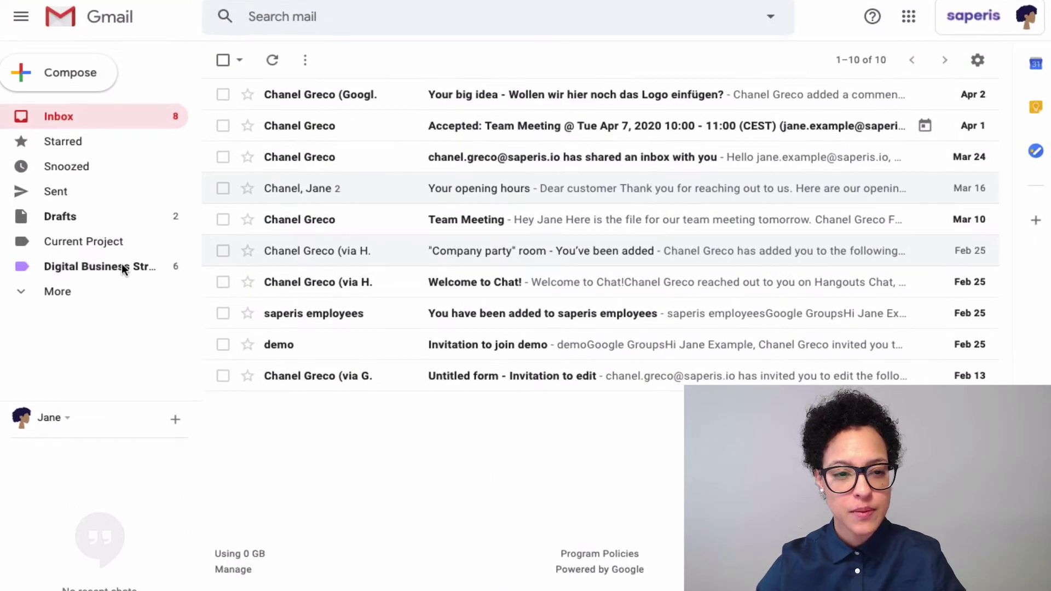
- Add a sublabel named 'Budget' under the Digital Business Strategy label
{"action": "mouse_move", "coordinate": [132, 265]}
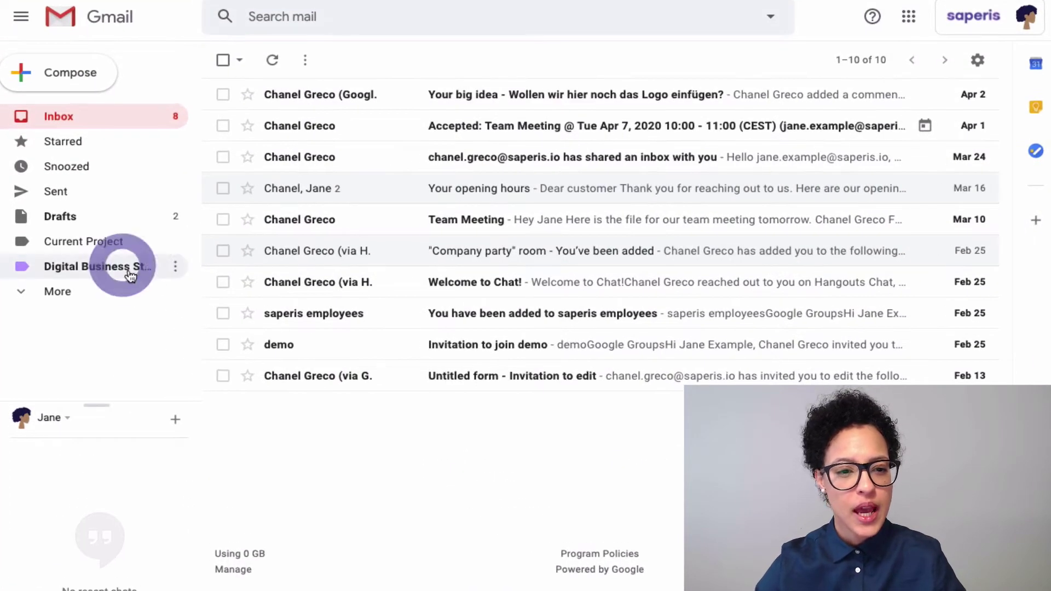
{"action": "left_click", "coordinate": [178, 267]}
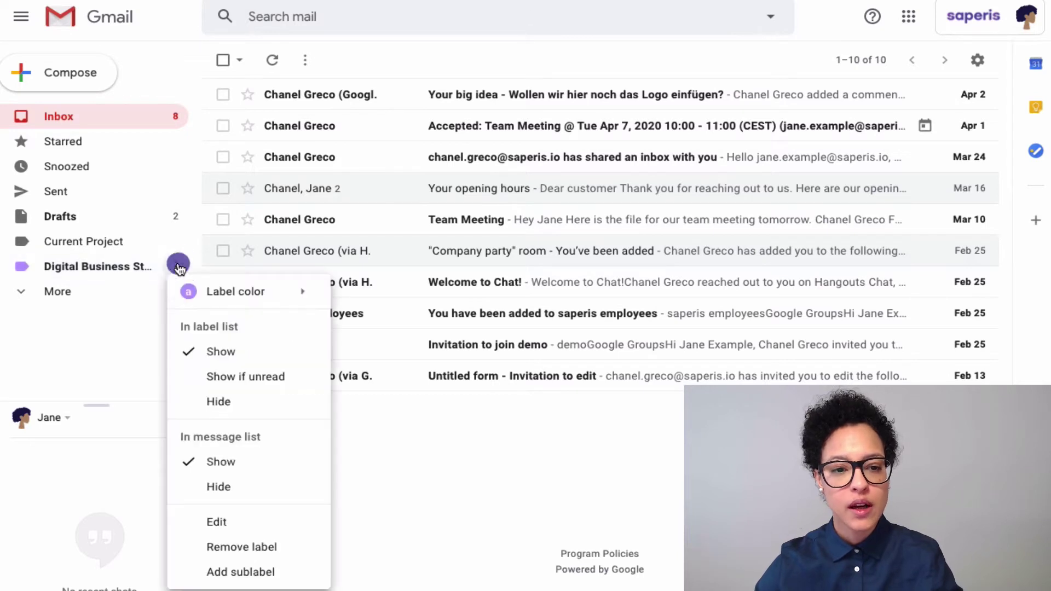
{"action": "left_click", "coordinate": [296, 578]}
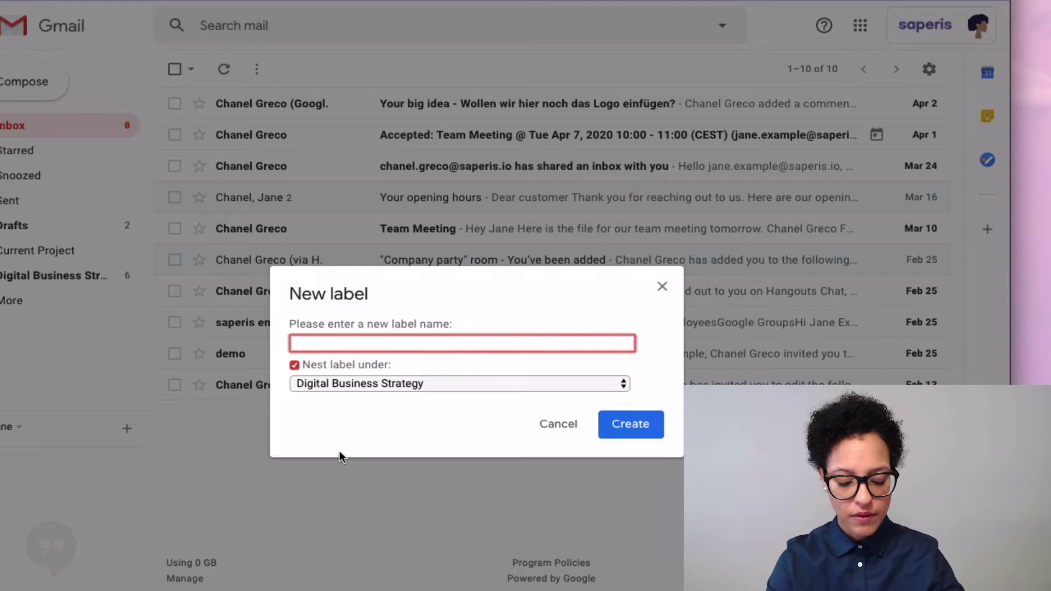
{"action": "type", "text": "Budget"}
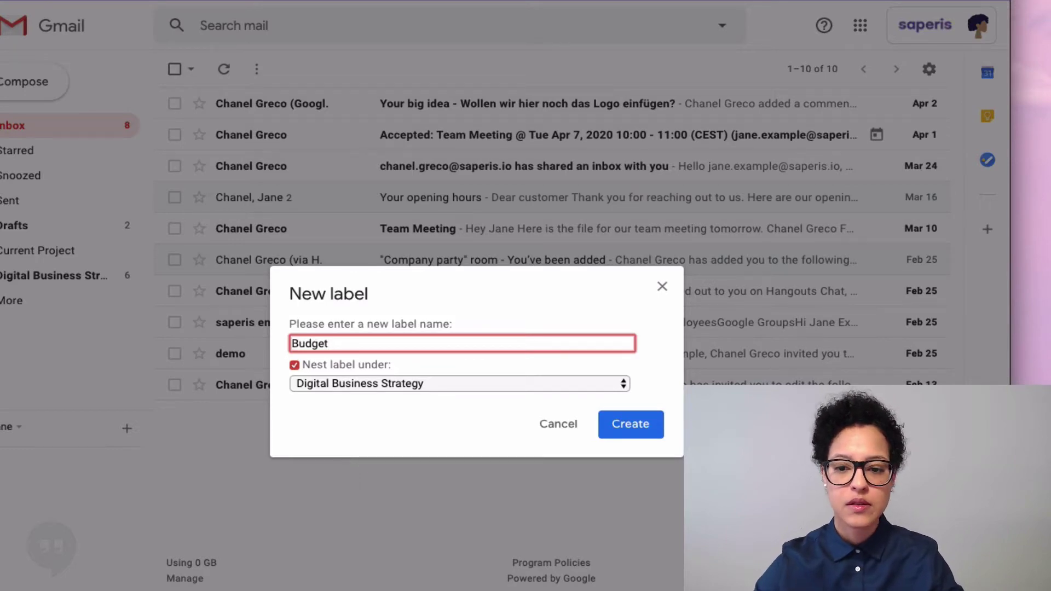
{"action": "left_click", "coordinate": [645, 425]}
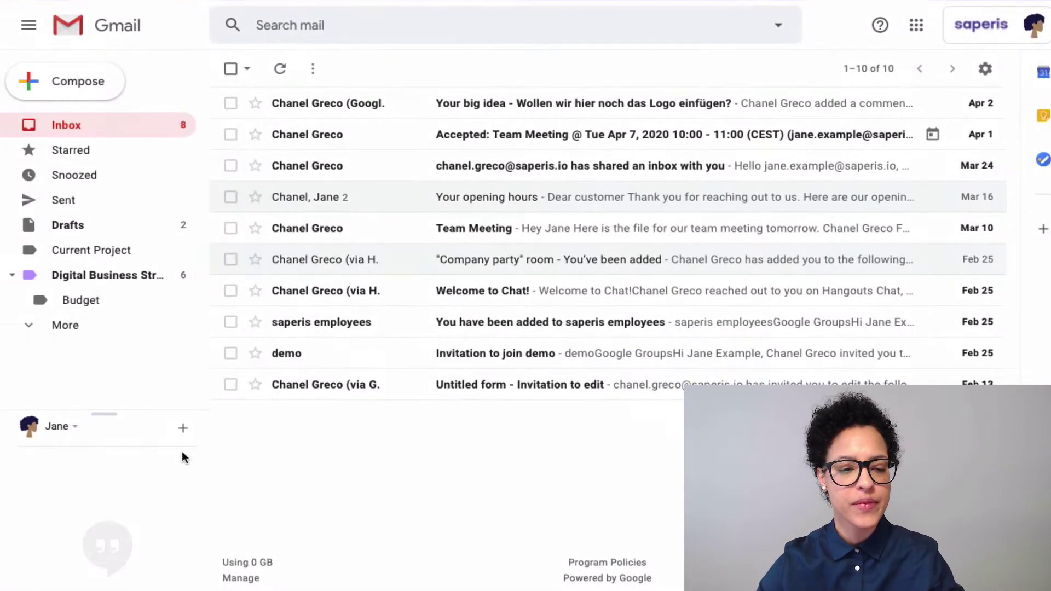
- Colour the Budget label orange
{"action": "left_click", "coordinate": [183, 300]}
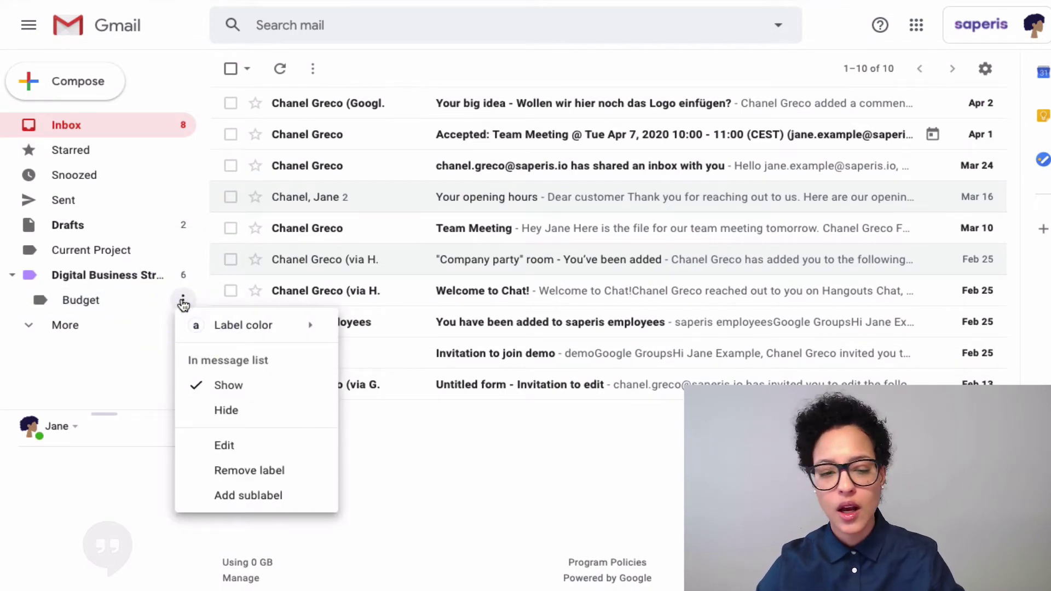
{"action": "mouse_move", "coordinate": [277, 328]}
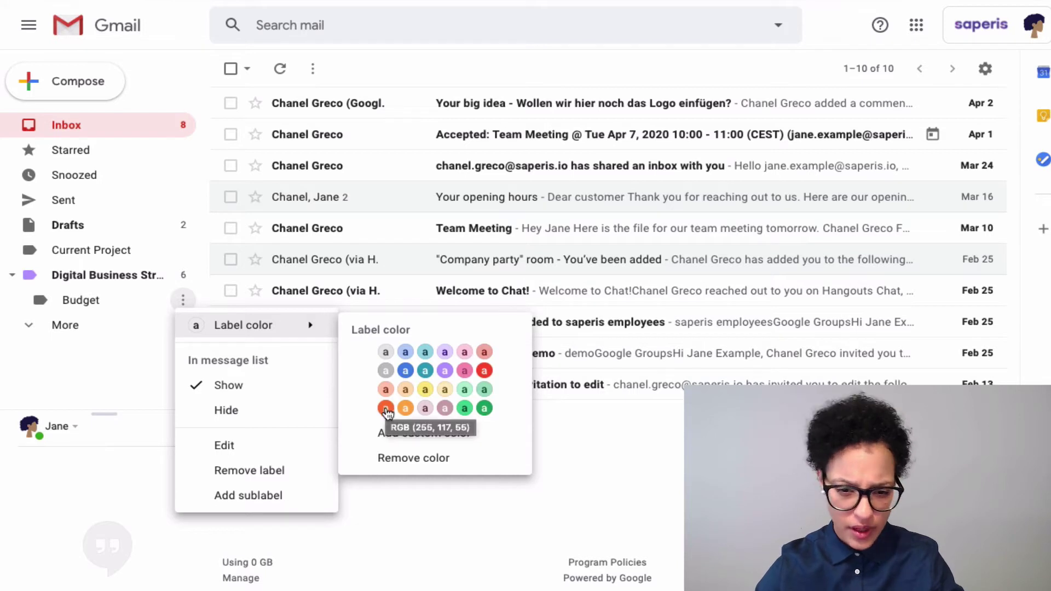
{"action": "left_click", "coordinate": [386, 409]}
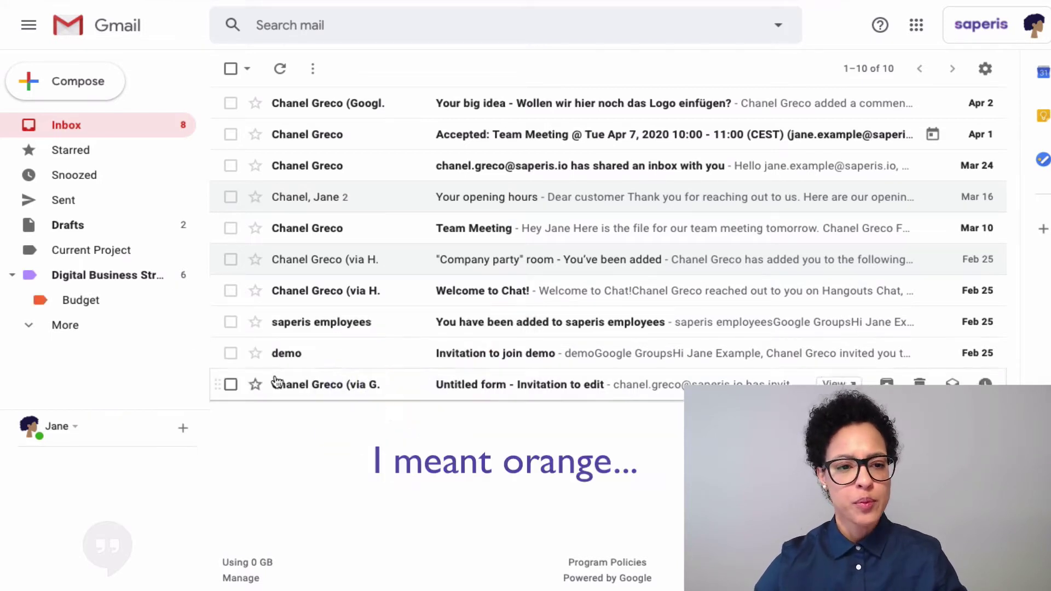
- Apply a custom colour to Budget with green label text
{"action": "left_click", "coordinate": [182, 301]}
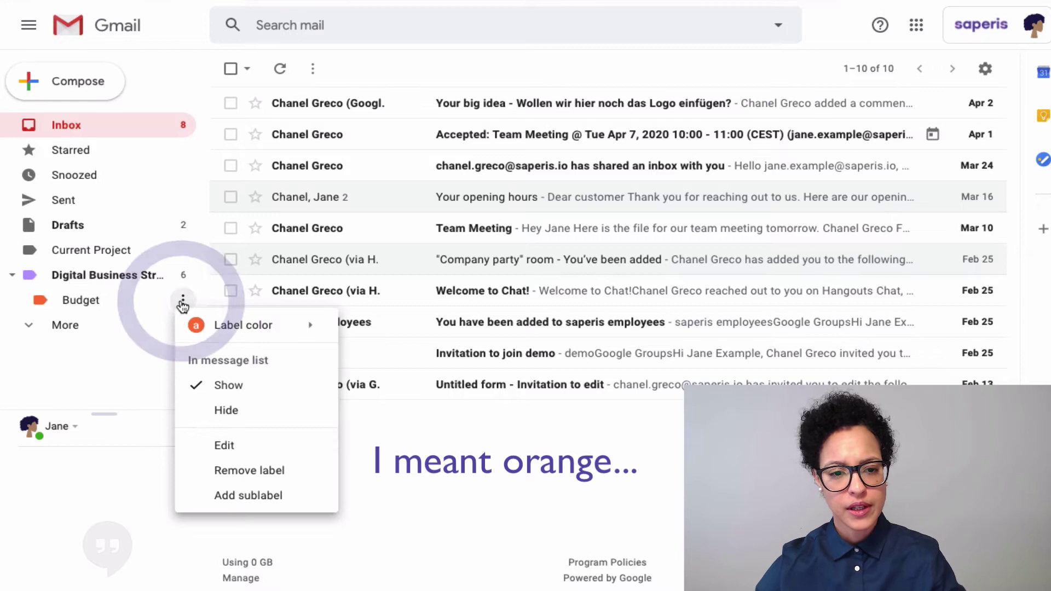
{"action": "mouse_move", "coordinate": [305, 325]}
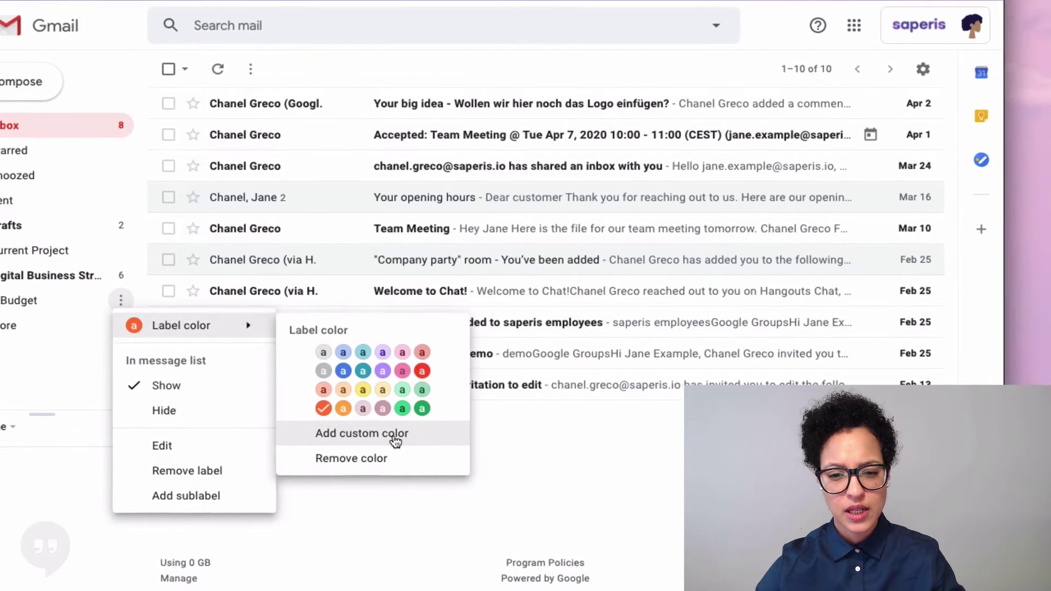
{"action": "left_click", "coordinate": [438, 435]}
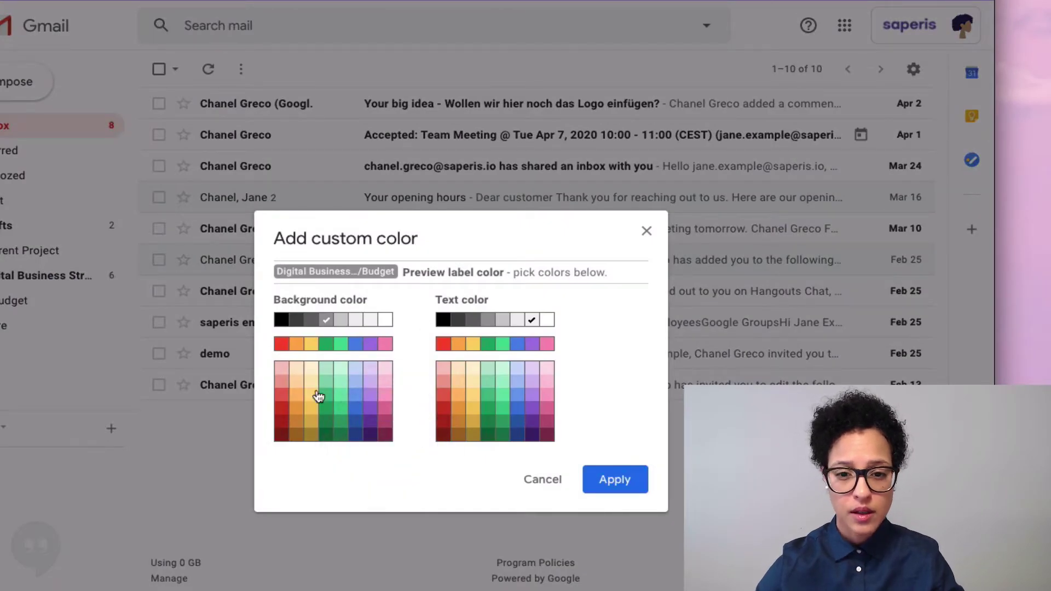
{"action": "left_click", "coordinate": [492, 414]}
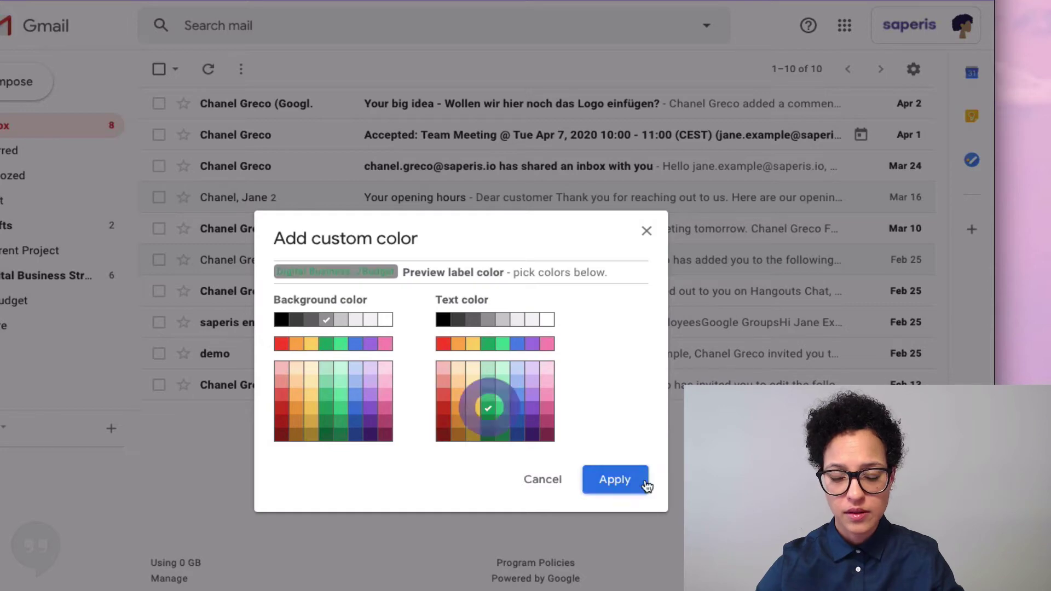
{"action": "left_click", "coordinate": [628, 481]}
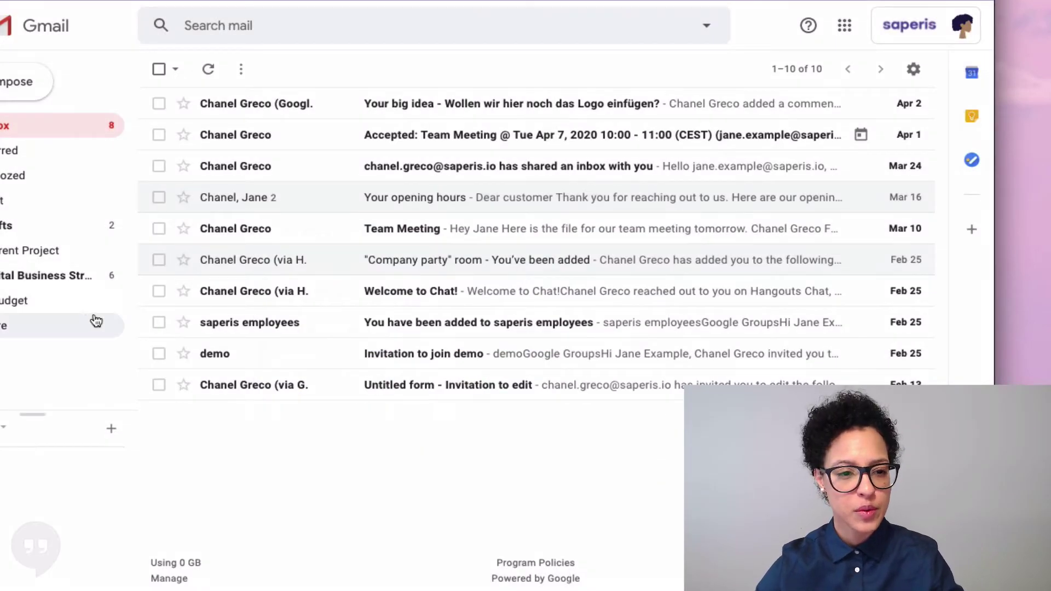
- Give Budget a custom green background with white text
{"action": "left_click", "coordinate": [111, 301]}
{"action": "mouse_move", "coordinate": [211, 323]}
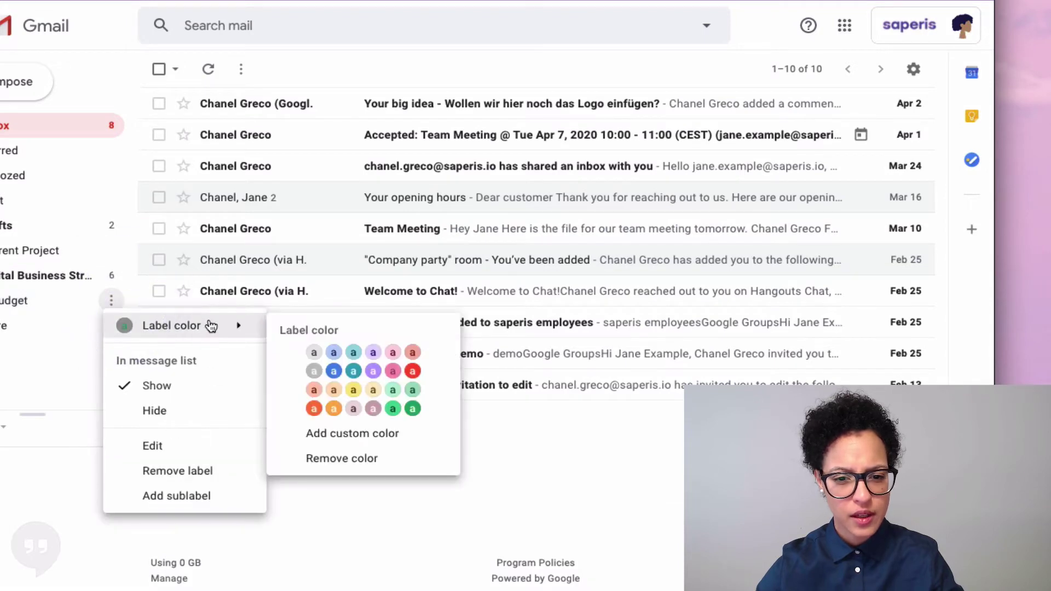
{"action": "left_click", "coordinate": [360, 438]}
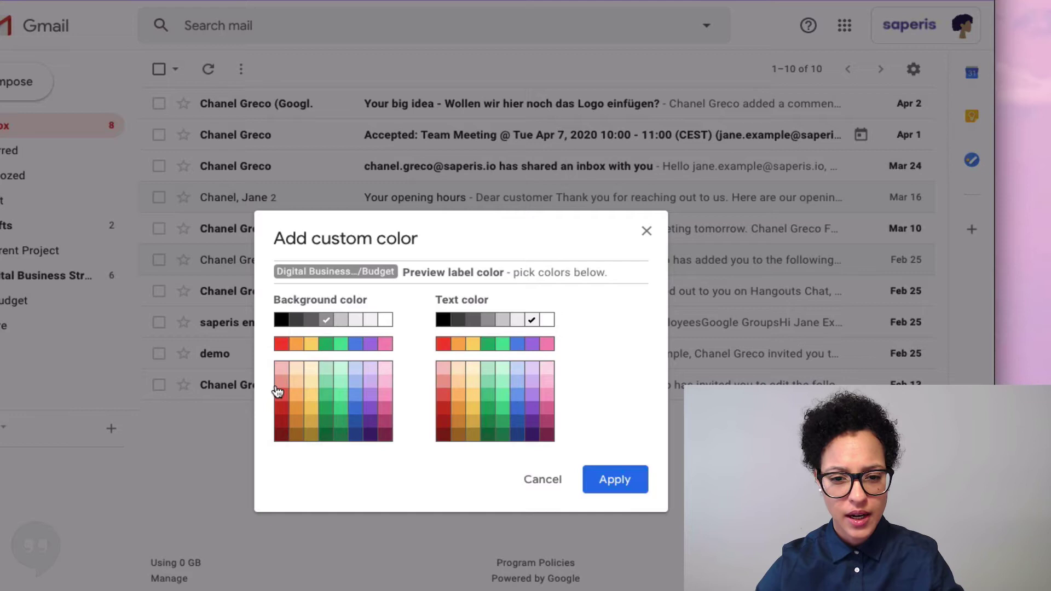
{"action": "left_click", "coordinate": [329, 413]}
{"action": "left_click", "coordinate": [548, 322]}
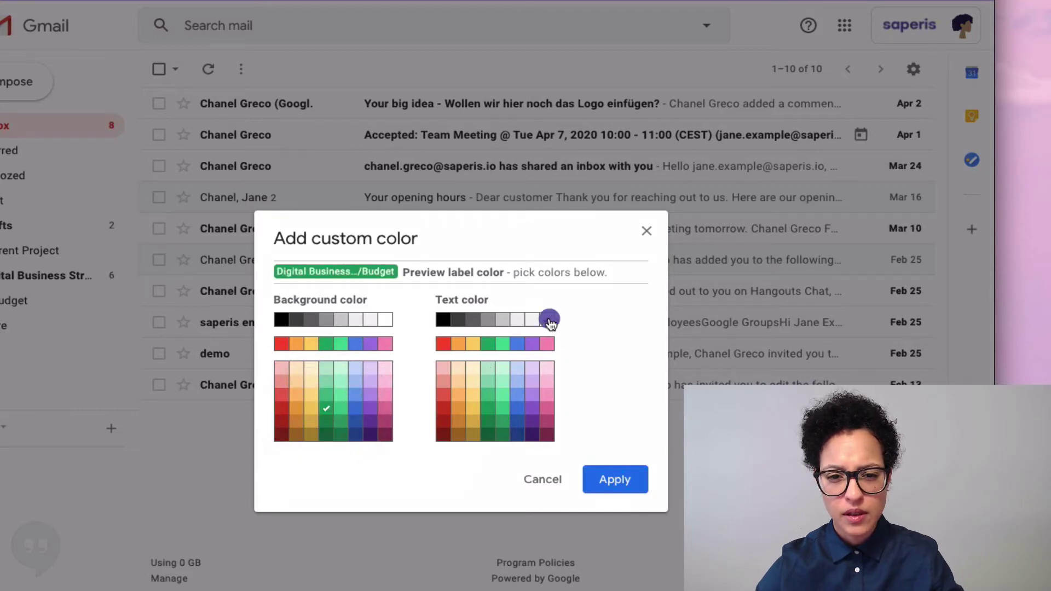
{"action": "left_click", "coordinate": [619, 482]}
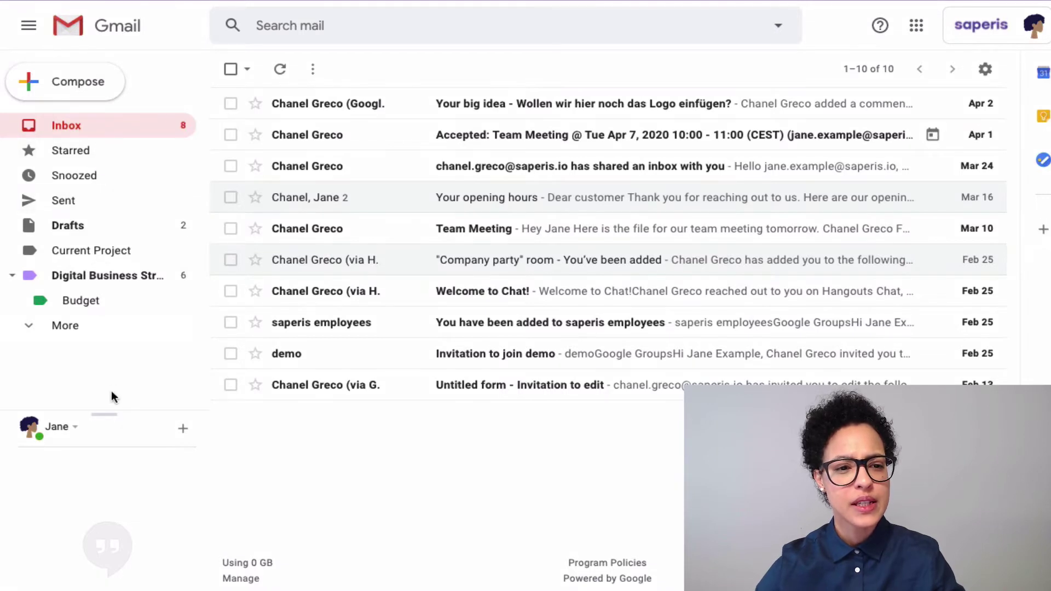
- Expand the sidebar to show the remaining system labels
{"action": "left_click", "coordinate": [64, 326]}
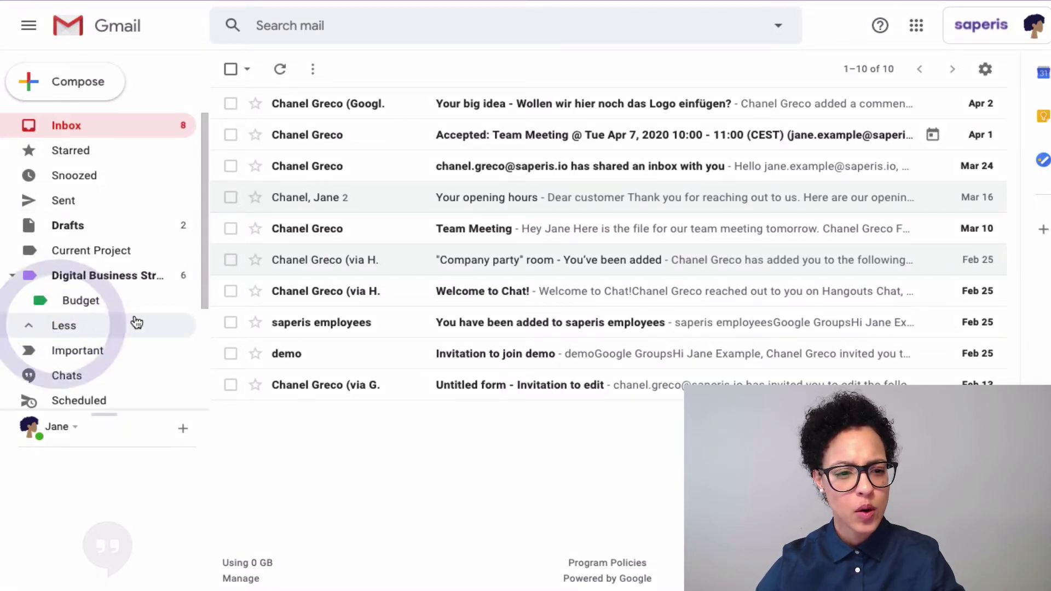
{"action": "scroll", "coordinate": [134, 324], "scroll_direction": "down", "scroll_amount": 3}
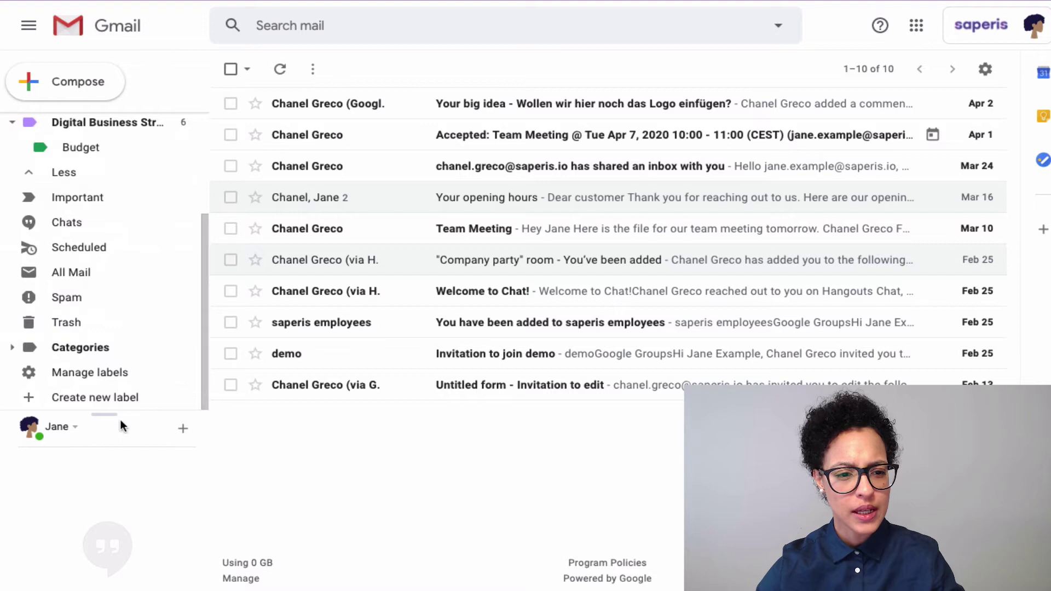
{"action": "scroll", "coordinate": [113, 436], "scroll_direction": "up", "scroll_amount": 3}
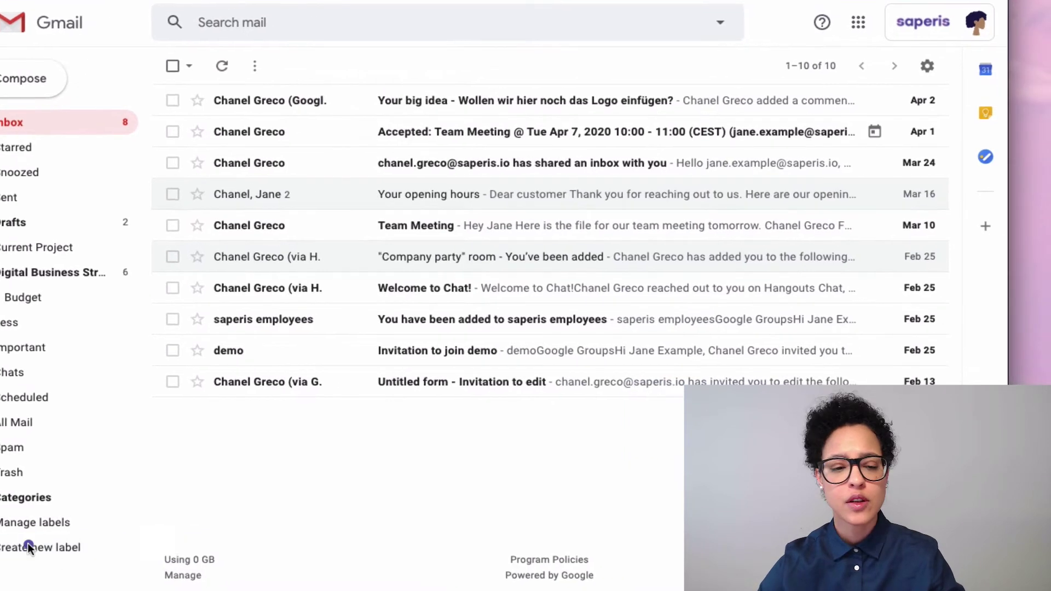
- Create 'Test Label' nested under Current Project
{"action": "left_click", "coordinate": [90, 549]}
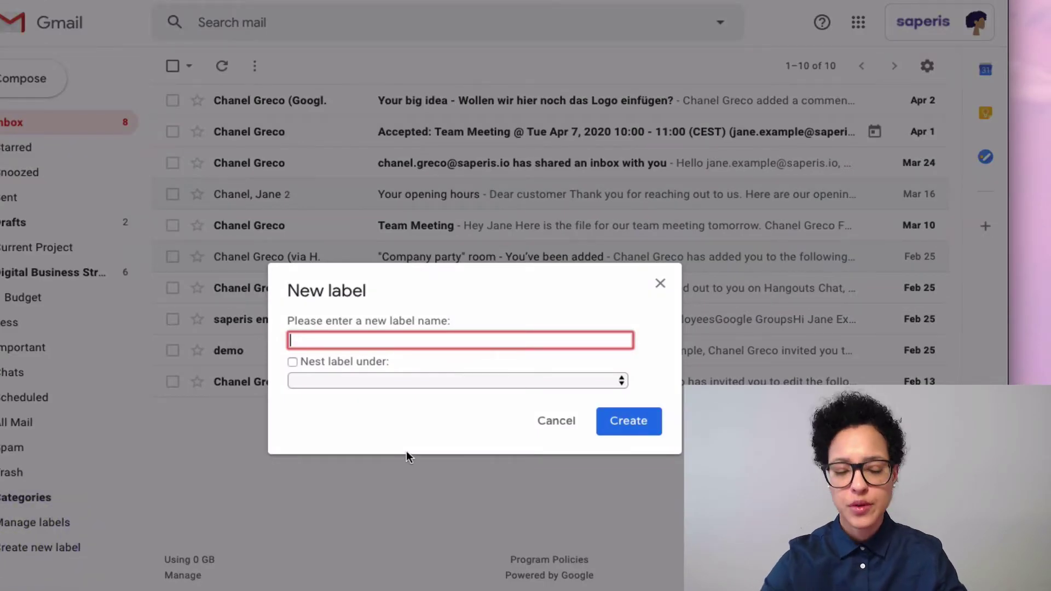
{"action": "type", "text": "Test"}
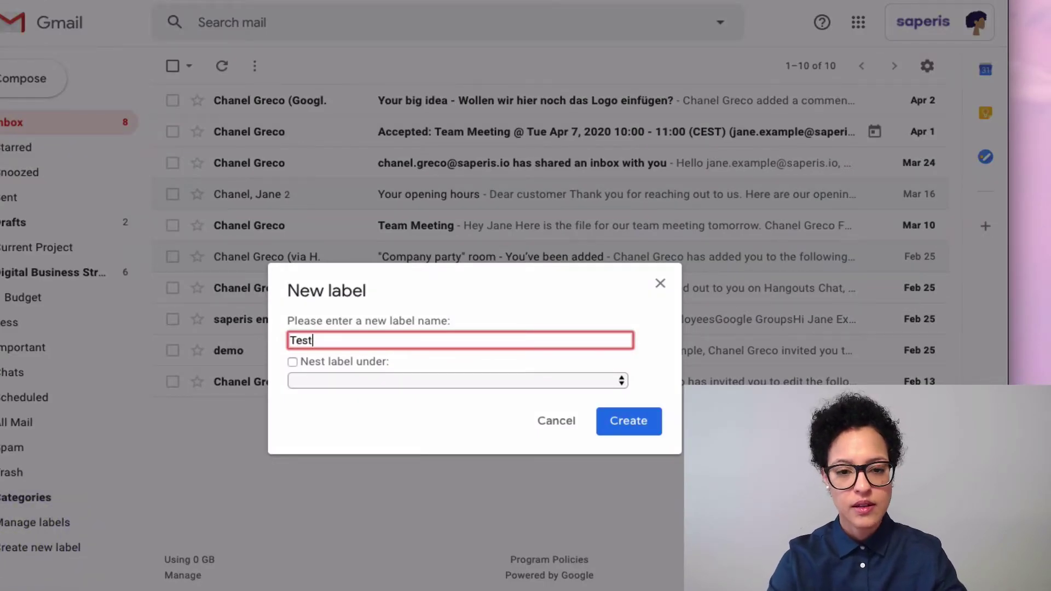
{"action": "type", "text": " Label"}
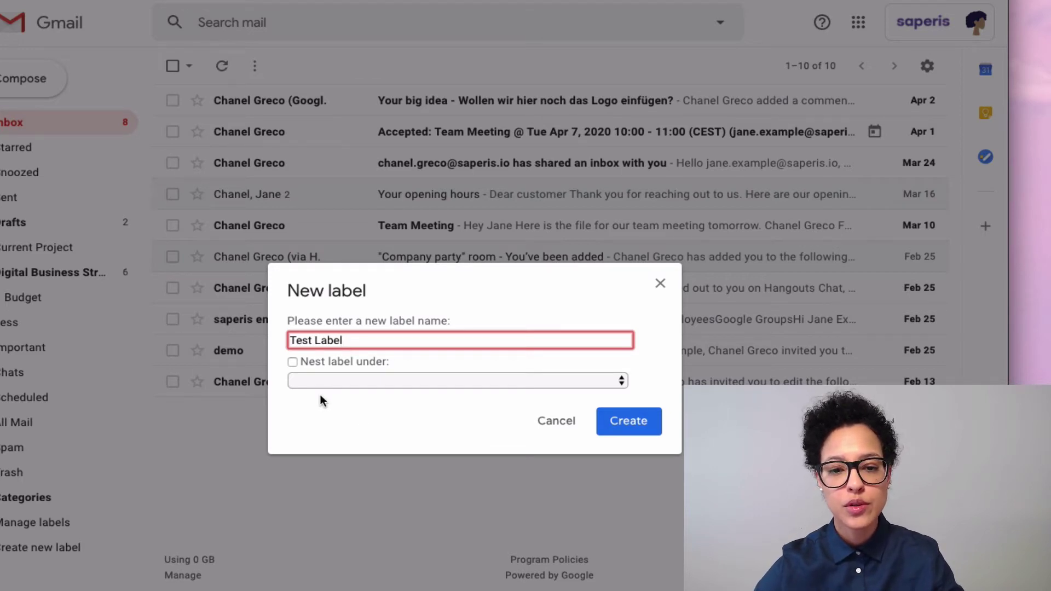
{"action": "left_click", "coordinate": [403, 377]}
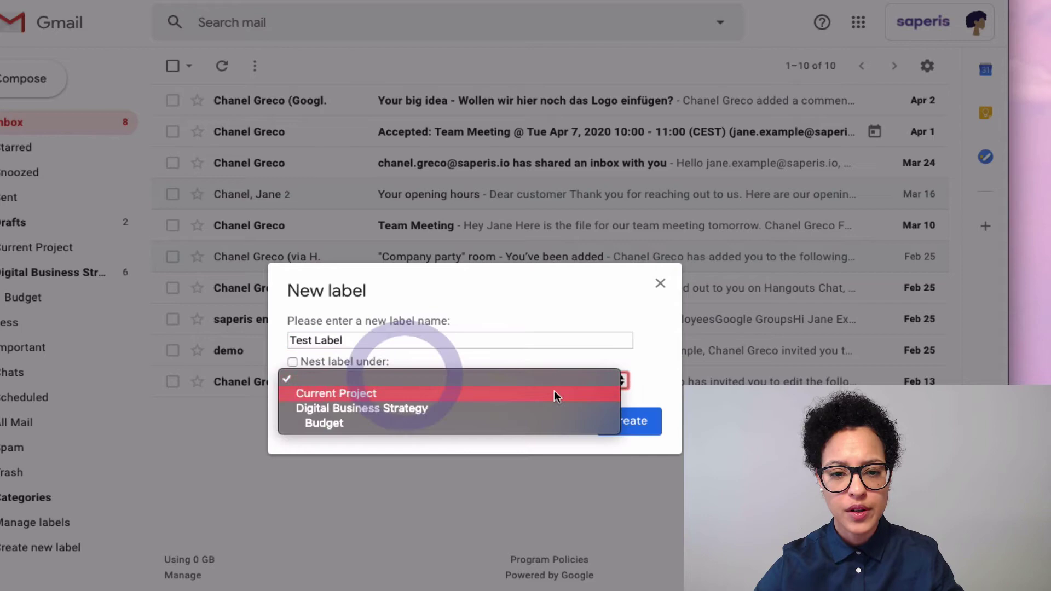
{"action": "left_click", "coordinate": [315, 393]}
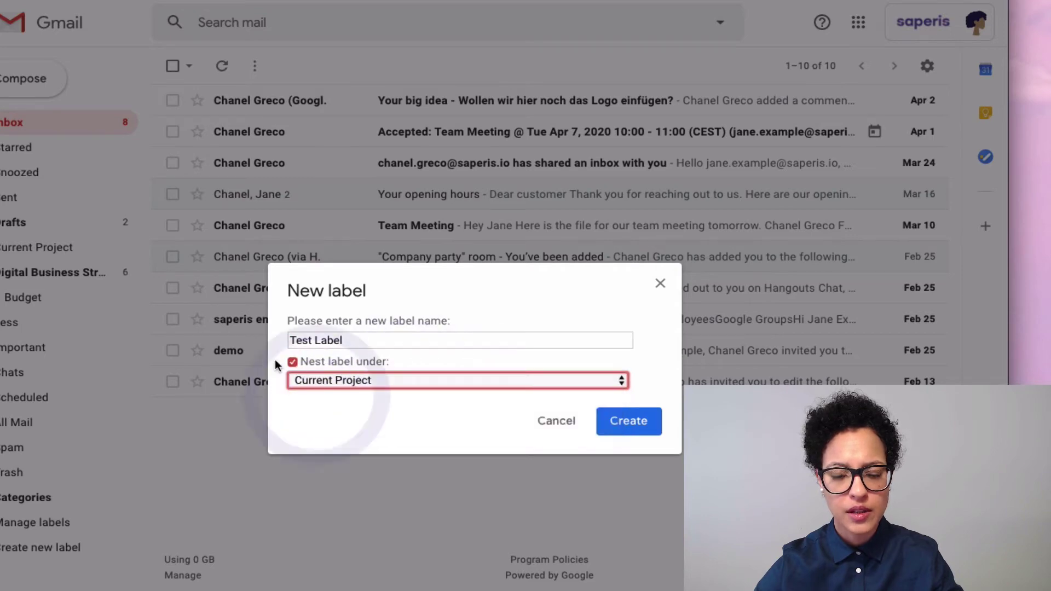
{"action": "left_click", "coordinate": [632, 428]}
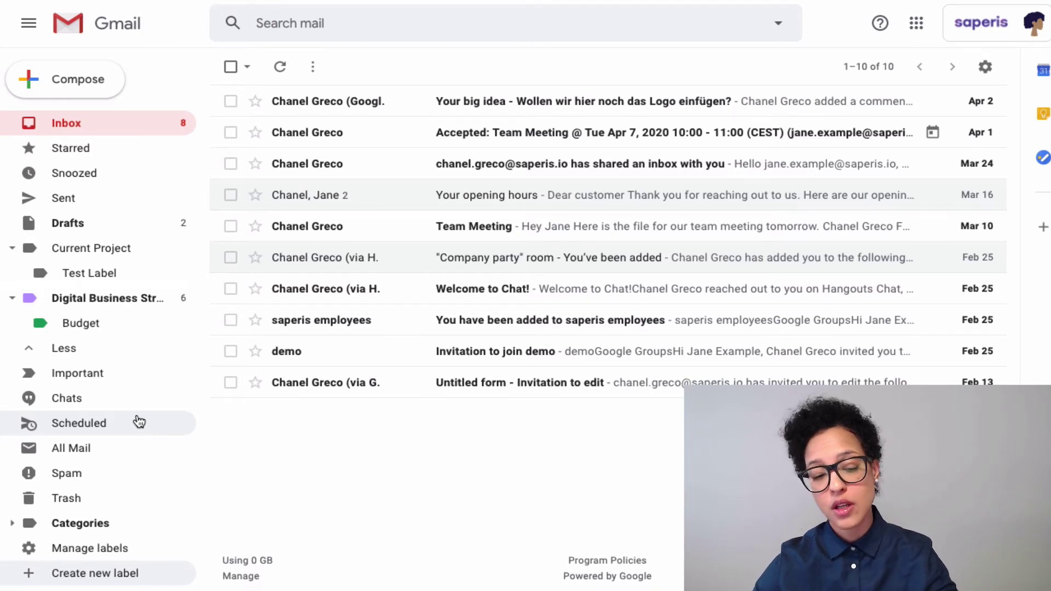
- In the label settings, keep Starred shown and hide Snoozed from the label list
{"action": "left_click", "coordinate": [85, 546]}
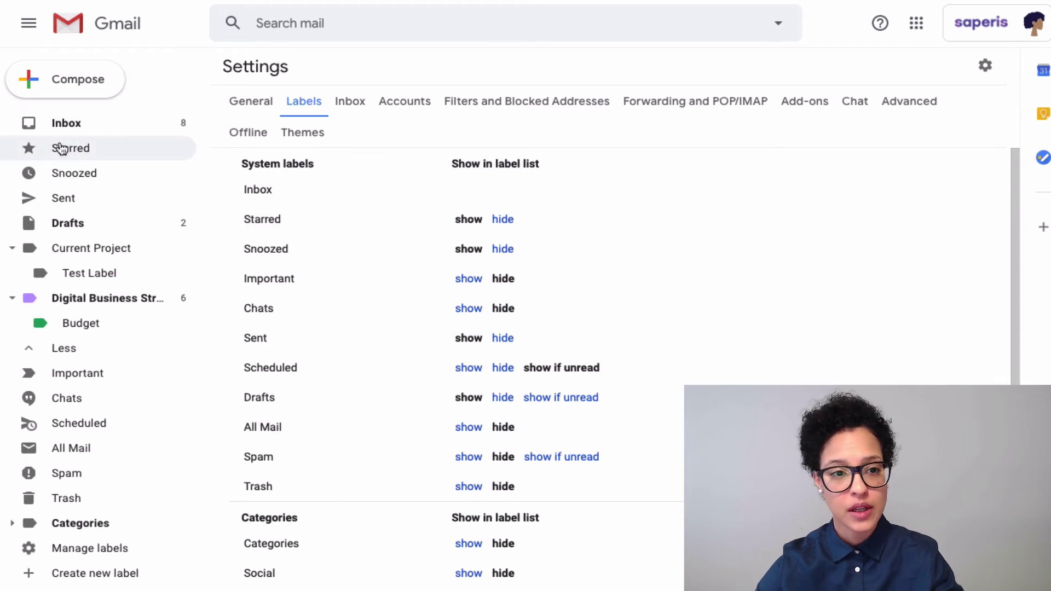
{"action": "left_click", "coordinate": [503, 220]}
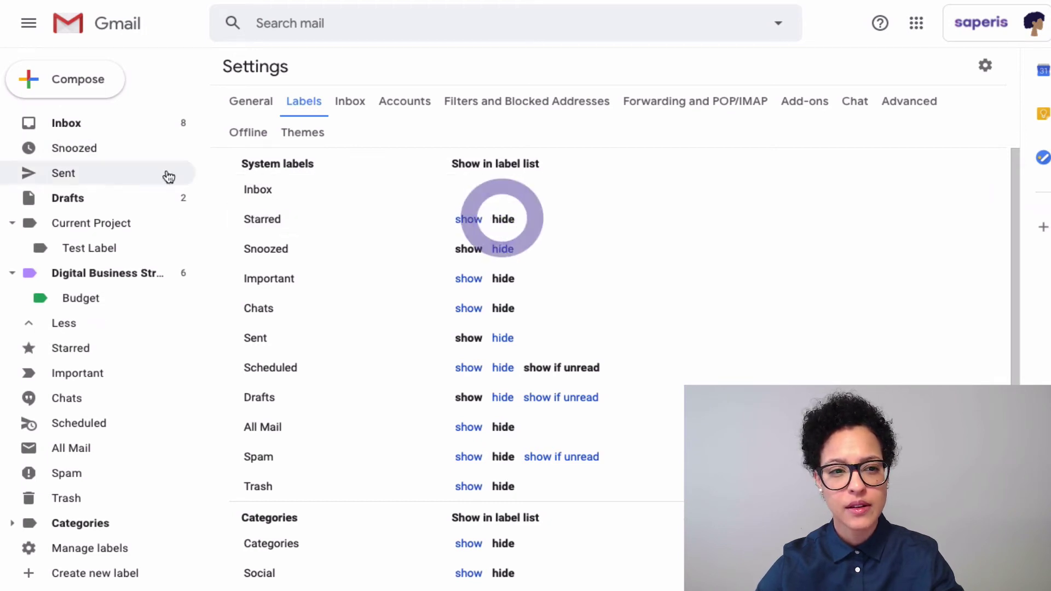
{"action": "left_click", "coordinate": [470, 221]}
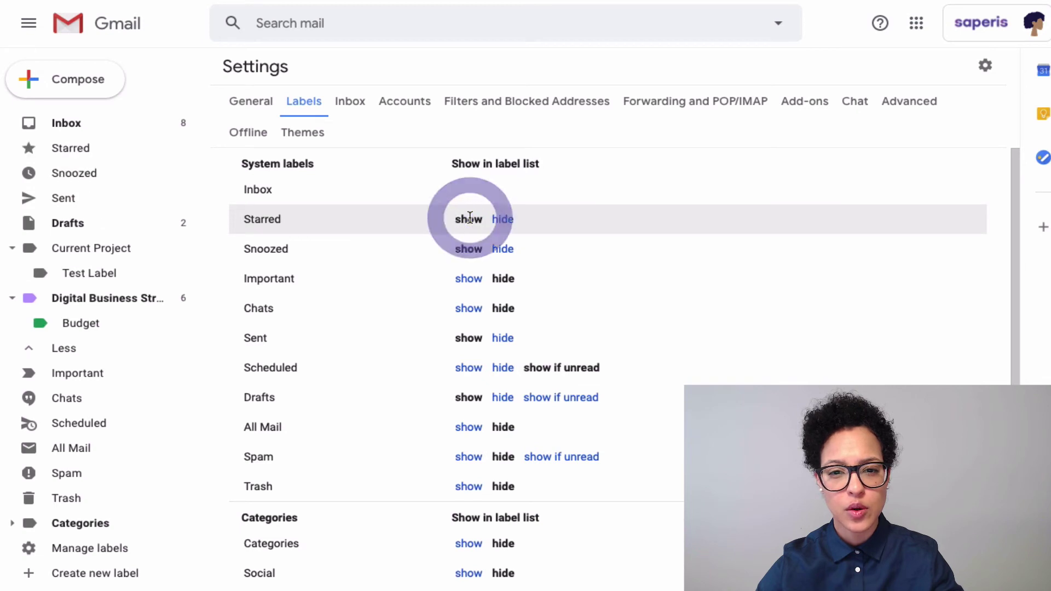
{"action": "left_click", "coordinate": [500, 249]}
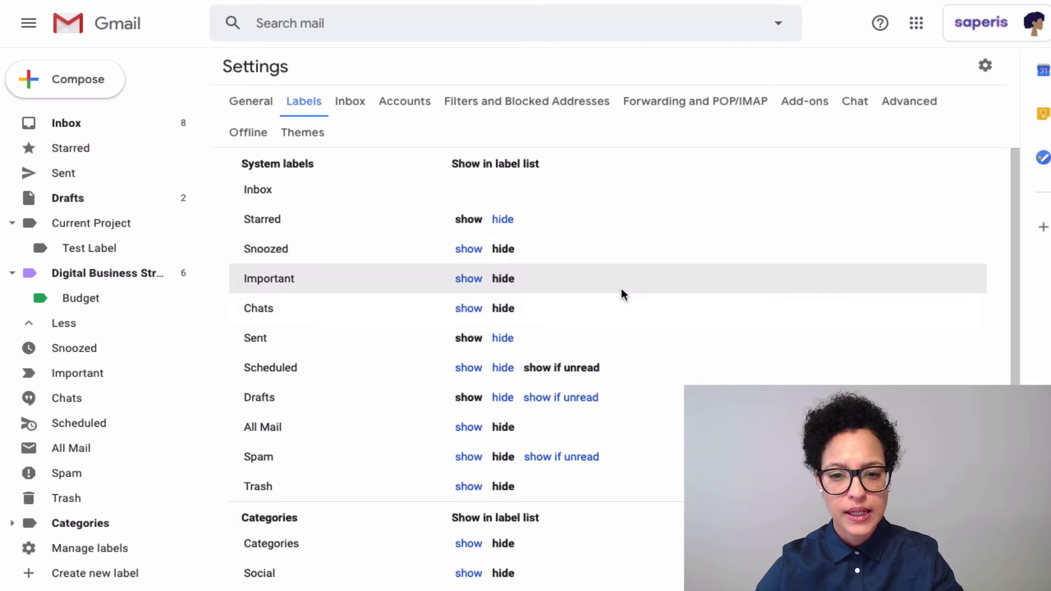
{"action": "scroll", "coordinate": [621, 290], "scroll_direction": "down", "scroll_amount": 1}
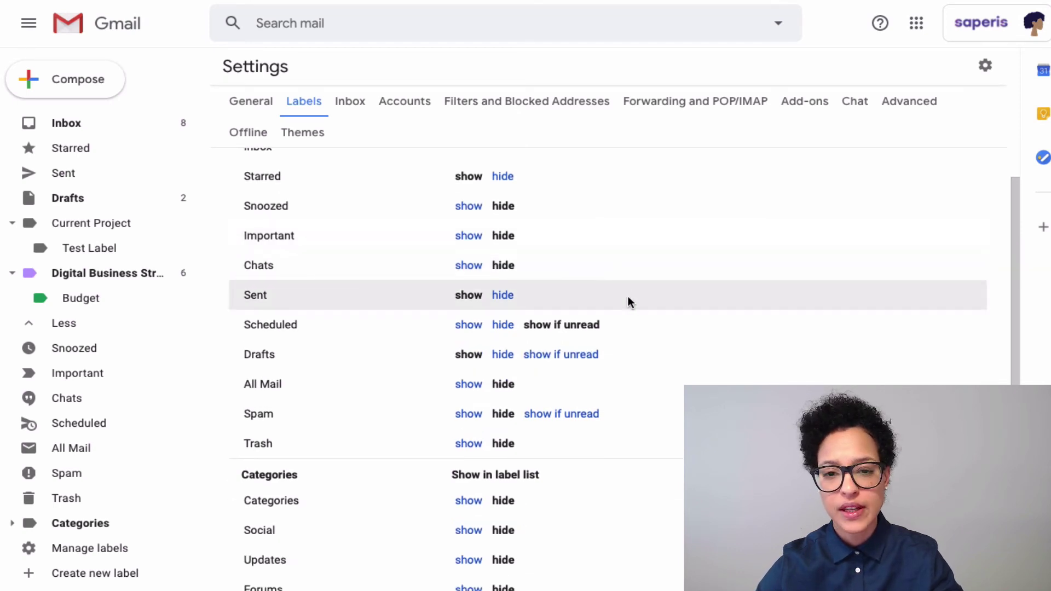
{"action": "scroll", "coordinate": [648, 309], "scroll_direction": "up", "scroll_amount": 1}
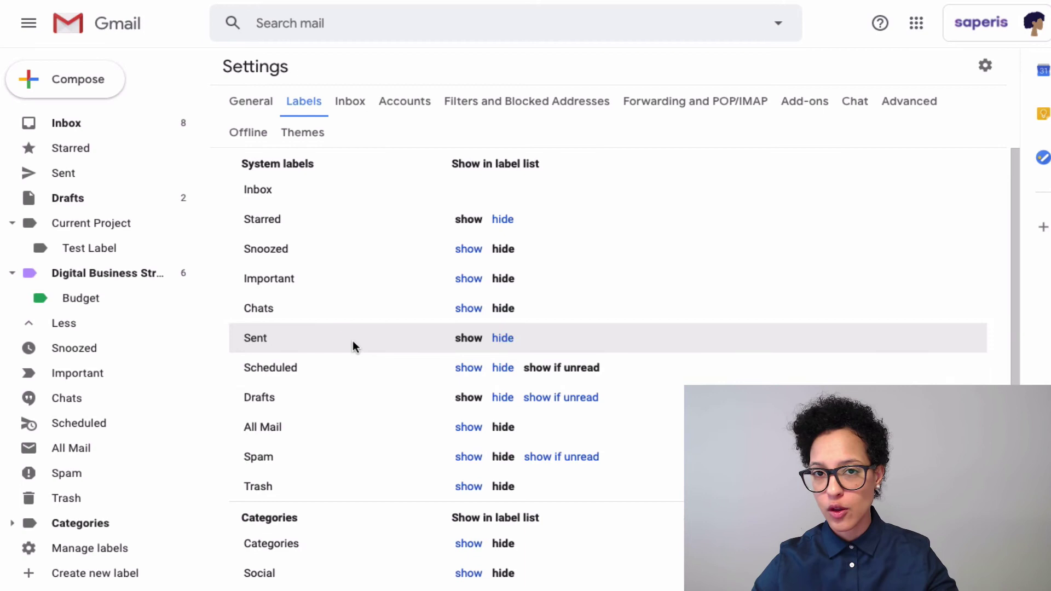
{"action": "scroll", "coordinate": [624, 357], "scroll_direction": "down", "scroll_amount": 4}
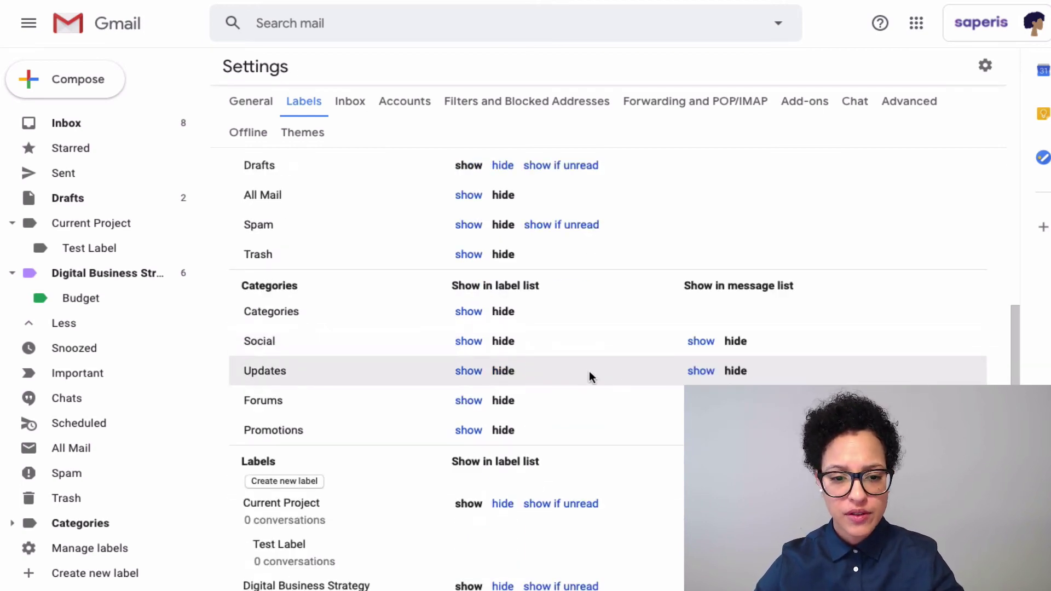
{"action": "left_click", "coordinate": [280, 481]}
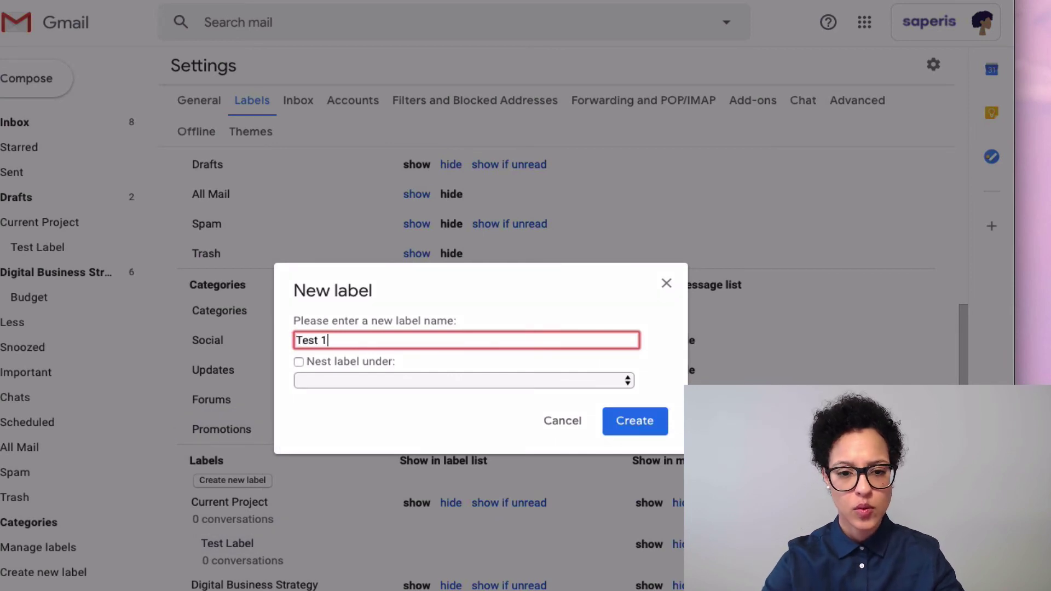
{"action": "left_click", "coordinate": [635, 421]}
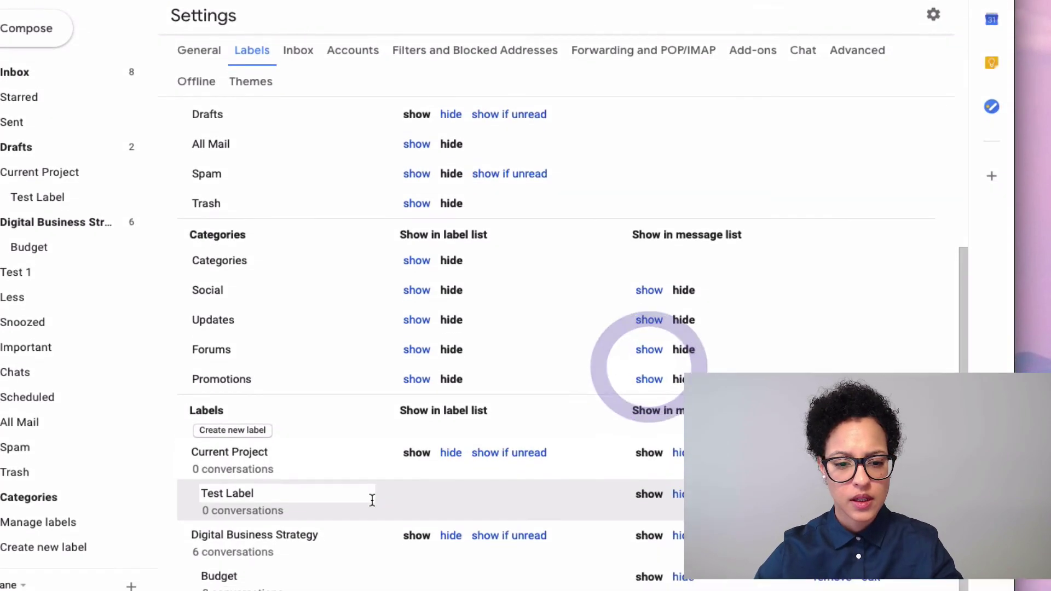
{"action": "scroll", "coordinate": [405, 569], "scroll_direction": "down", "scroll_amount": 2}
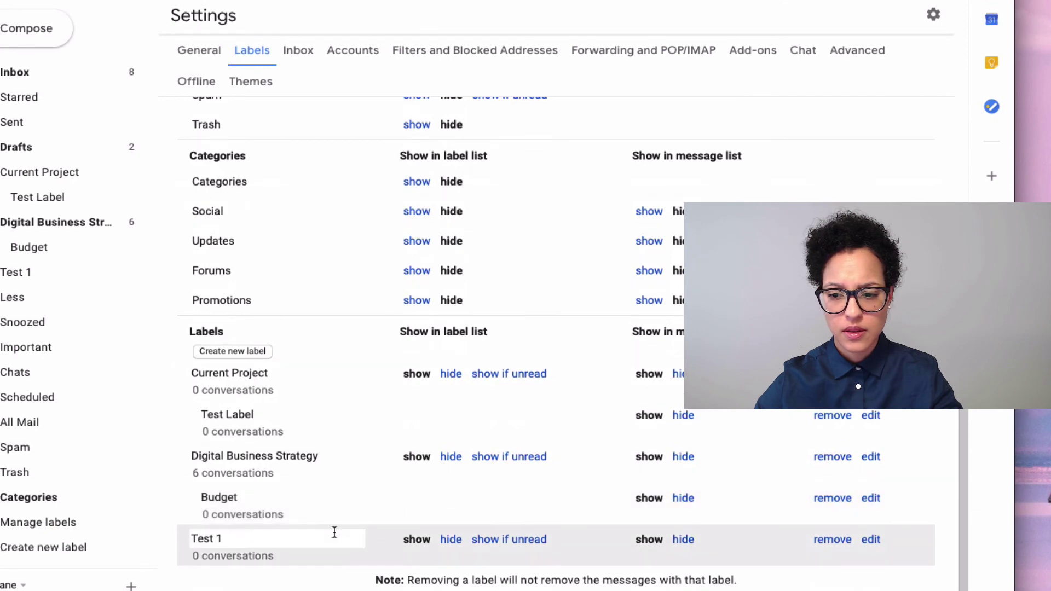
{"action": "left_click", "coordinate": [872, 540]}
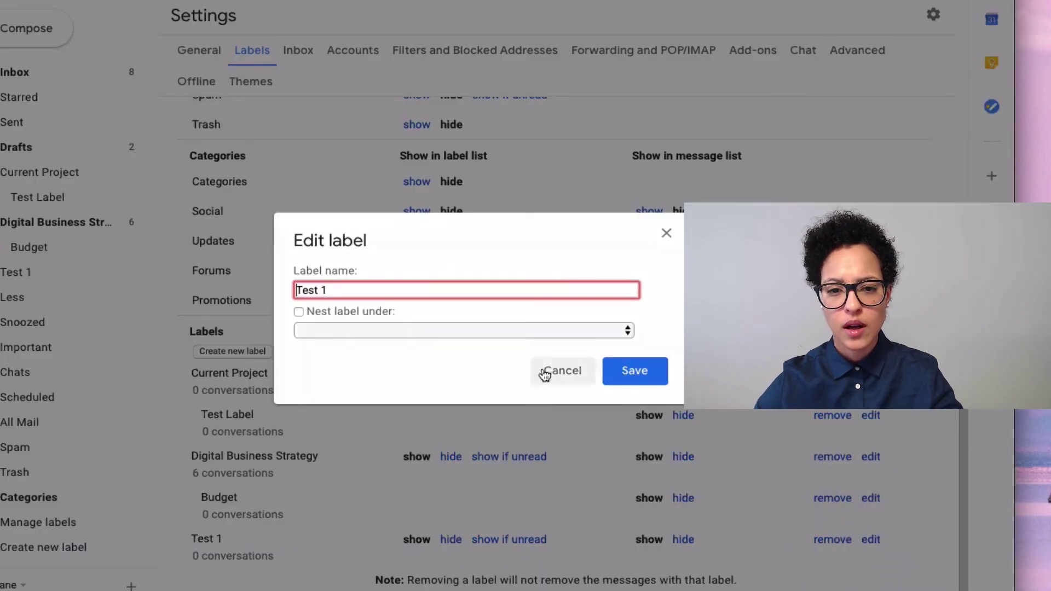
{"action": "left_click", "coordinate": [324, 290]}
{"action": "key", "text": "BackSpace"}
{"action": "left_click", "coordinate": [323, 290]}
{"action": "type", "text": "1 - Fin"}
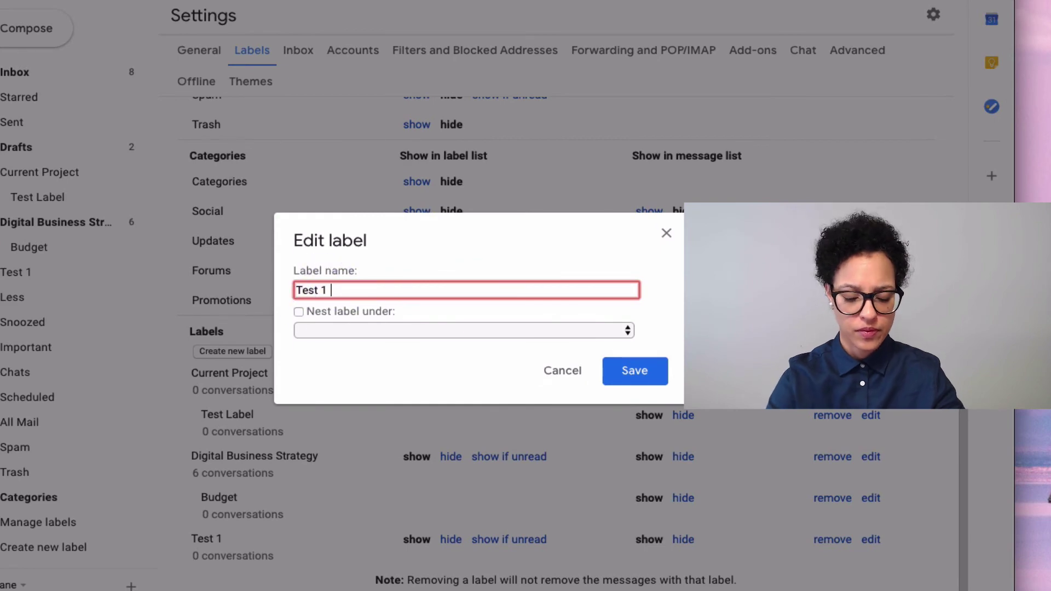
{"action": "type", "text": "al"}
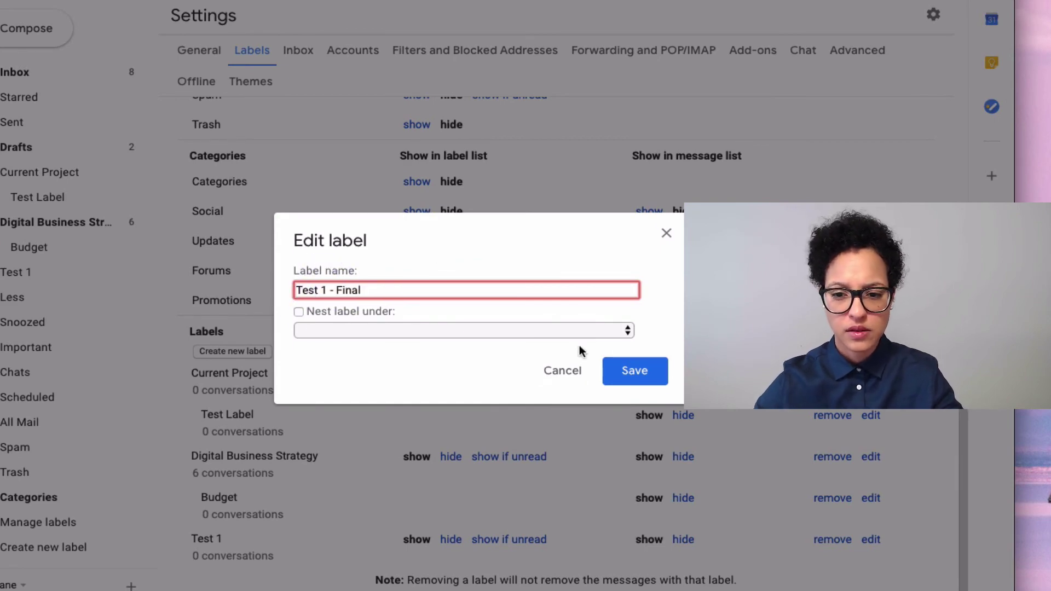
{"action": "left_click", "coordinate": [636, 371]}
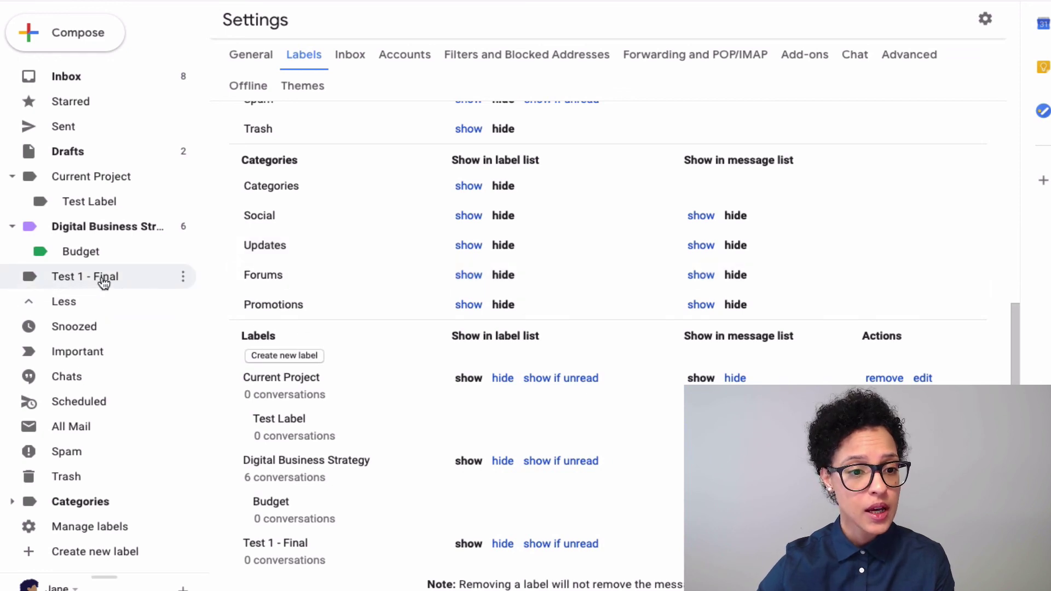
{"action": "left_click", "coordinate": [186, 276]}
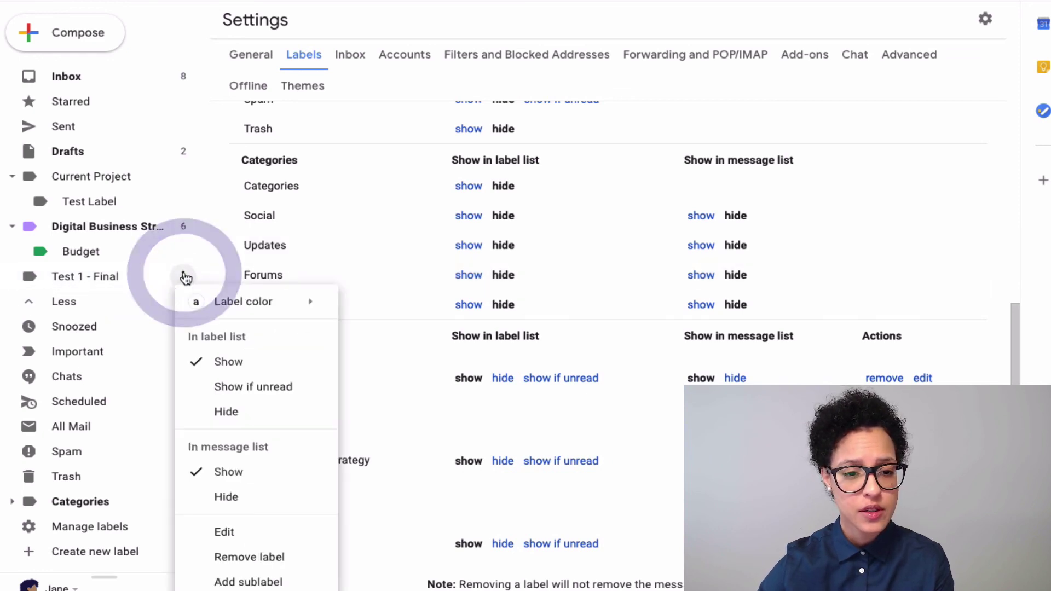
{"action": "left_click", "coordinate": [250, 557]}
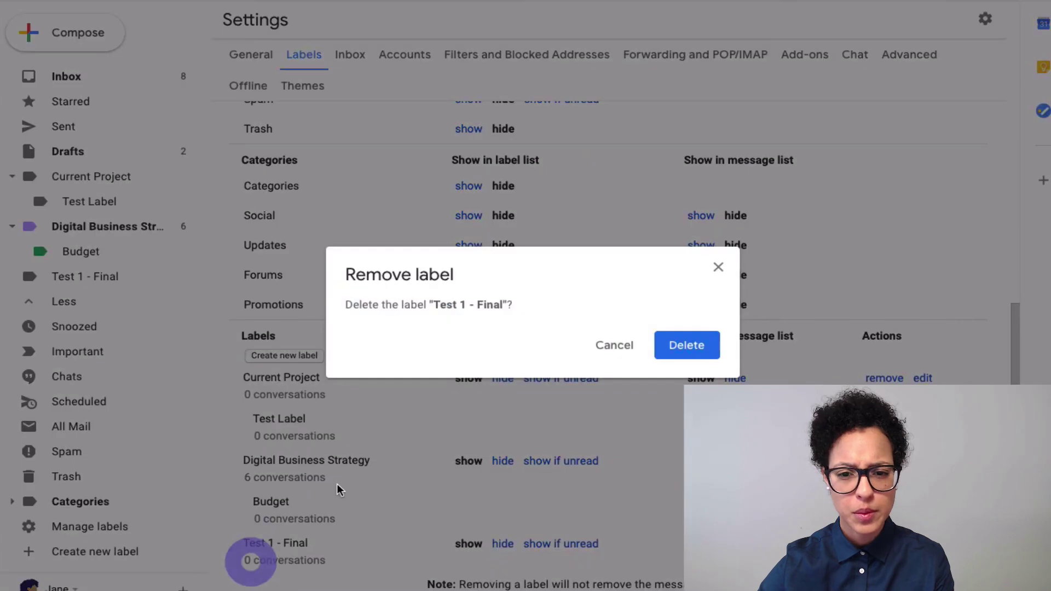
{"action": "left_click", "coordinate": [683, 343]}
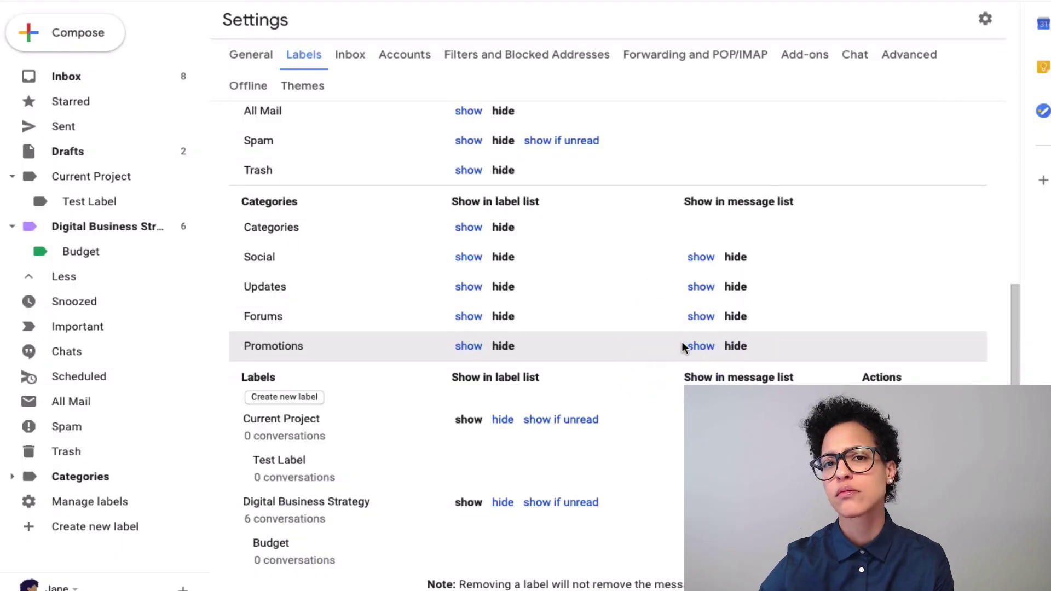